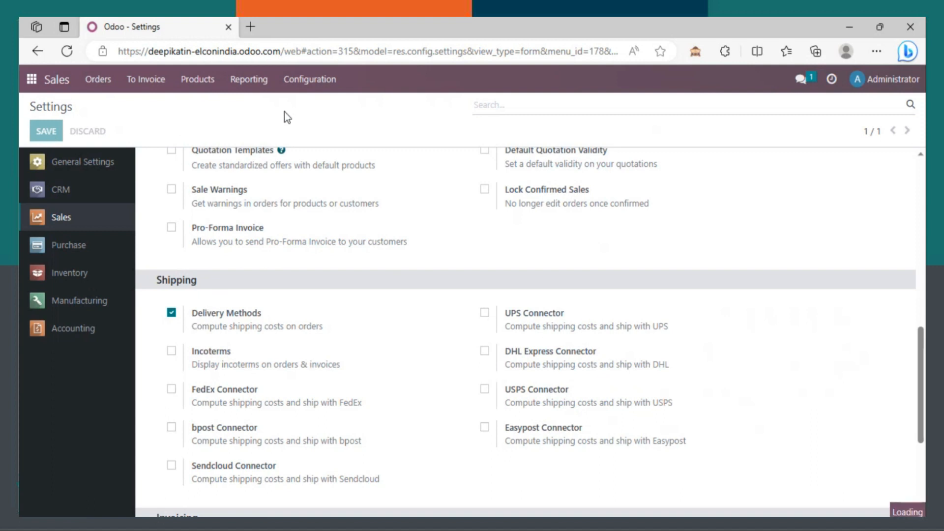
Step: Open the Shipping Methods list, which shows only the Free delivery charges method
click(299, 91)
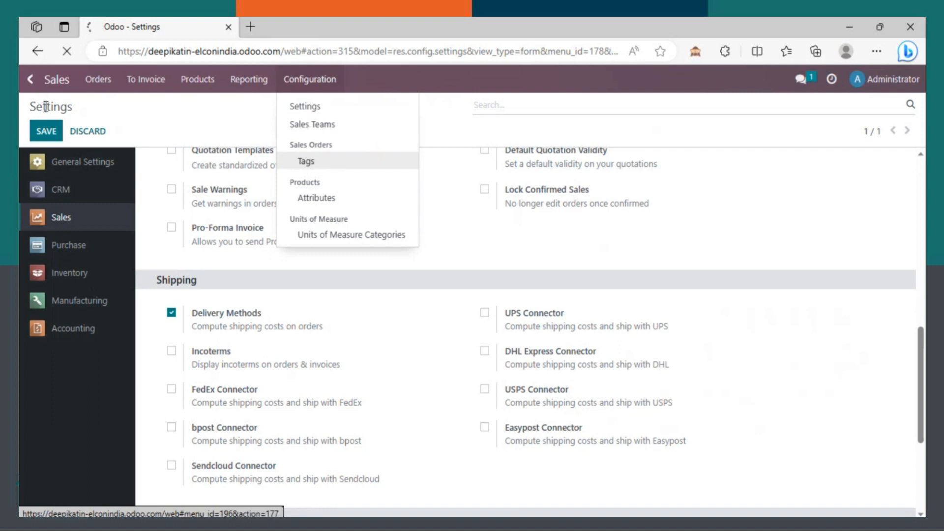
click(302, 157)
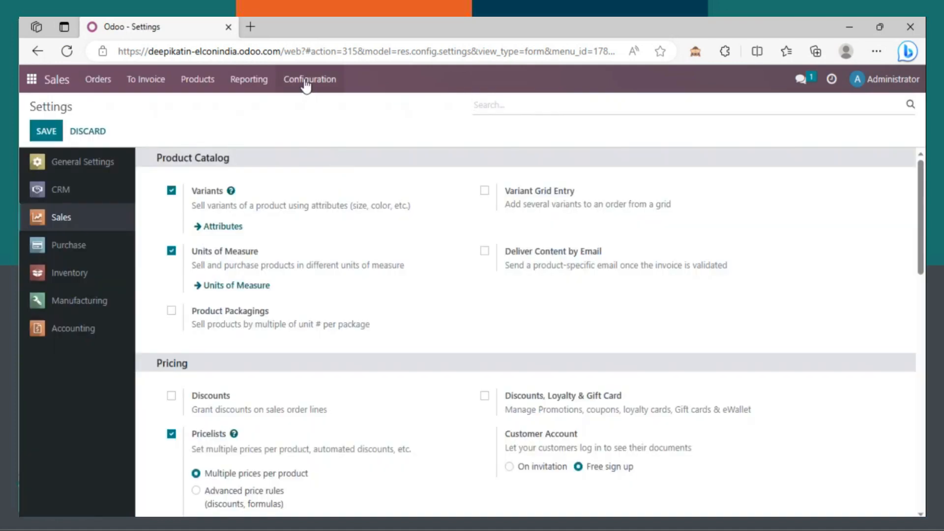
click(306, 85)
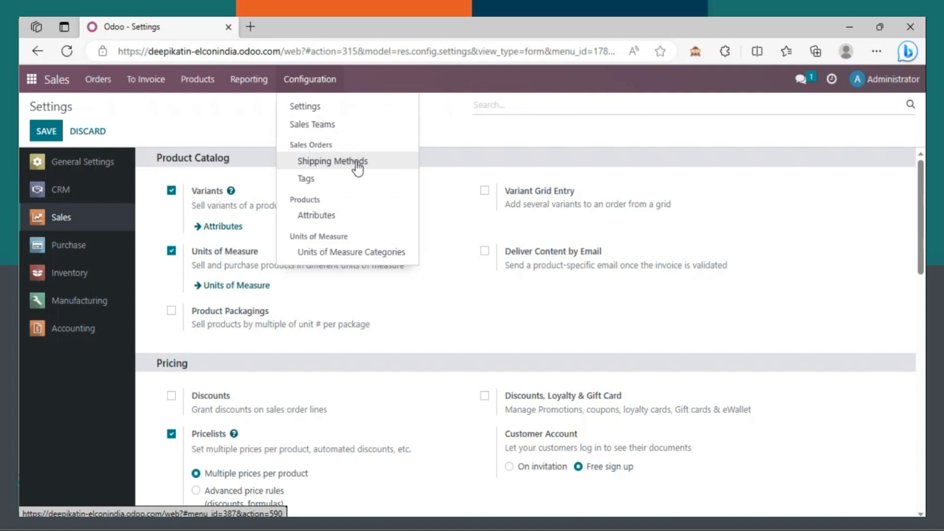
click(339, 162)
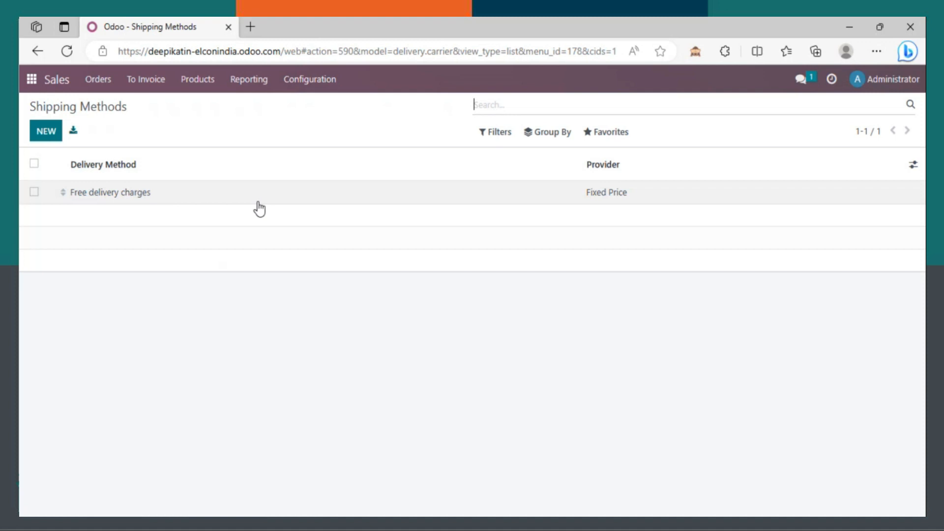
Step: Create a new shipping method named 'Free delivery' with the Based on Rules provider
click(40, 133)
click(135, 182)
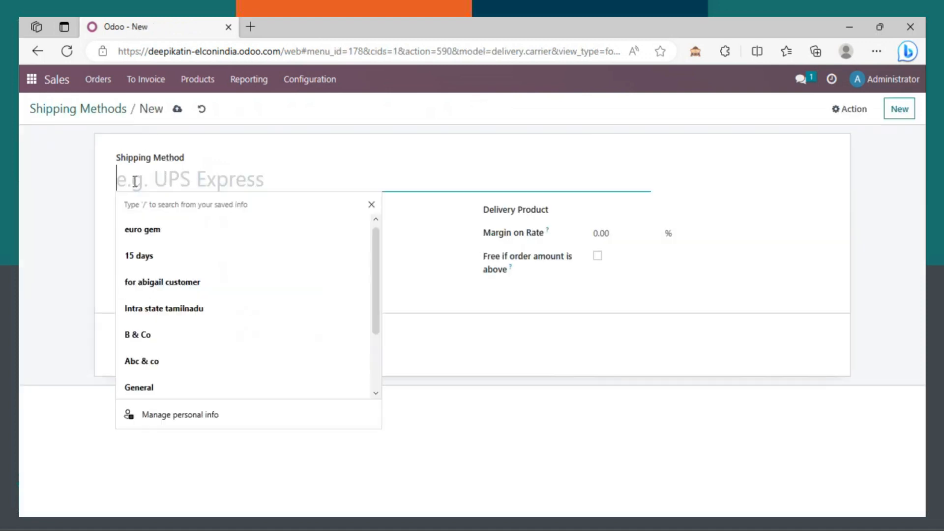
text(Fr)
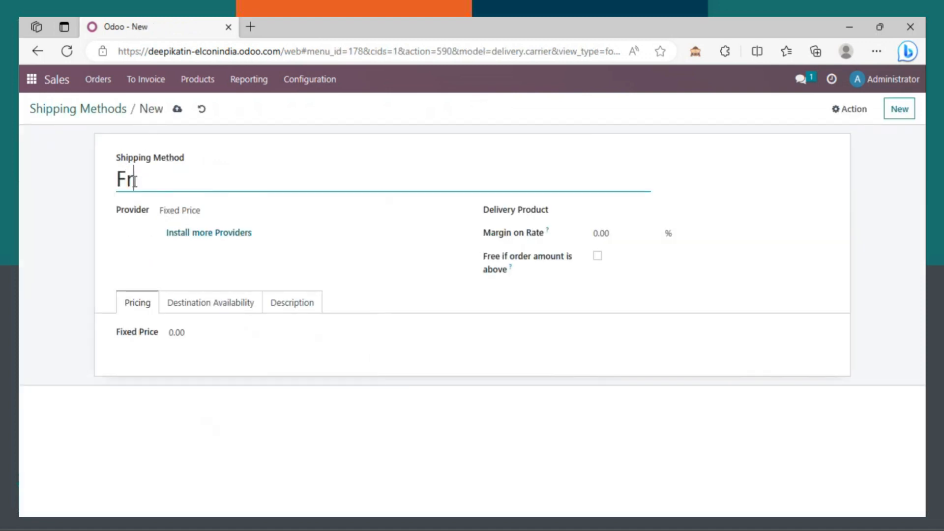
text(ee delivery)
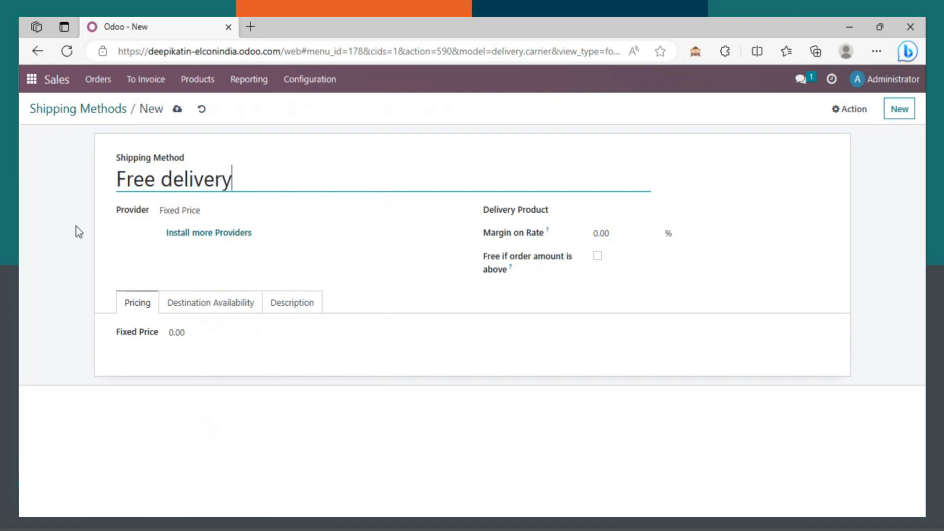
click(175, 217)
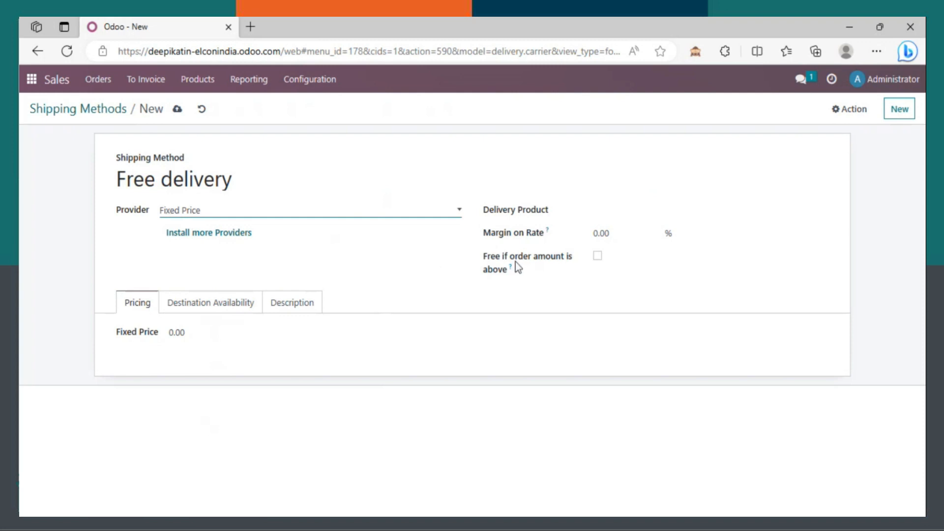
click(282, 244)
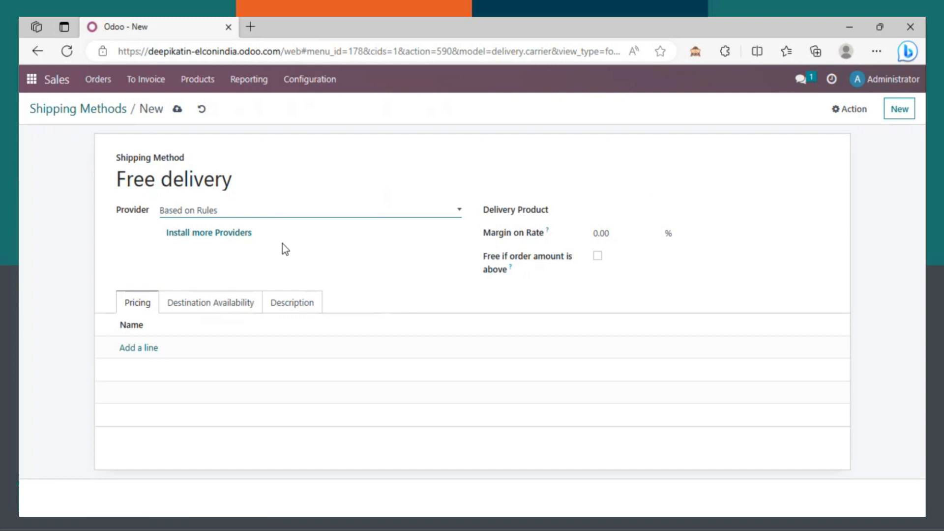
Step: Set BALL as the delivery product and make delivery free above 2,000.00
click(614, 208)
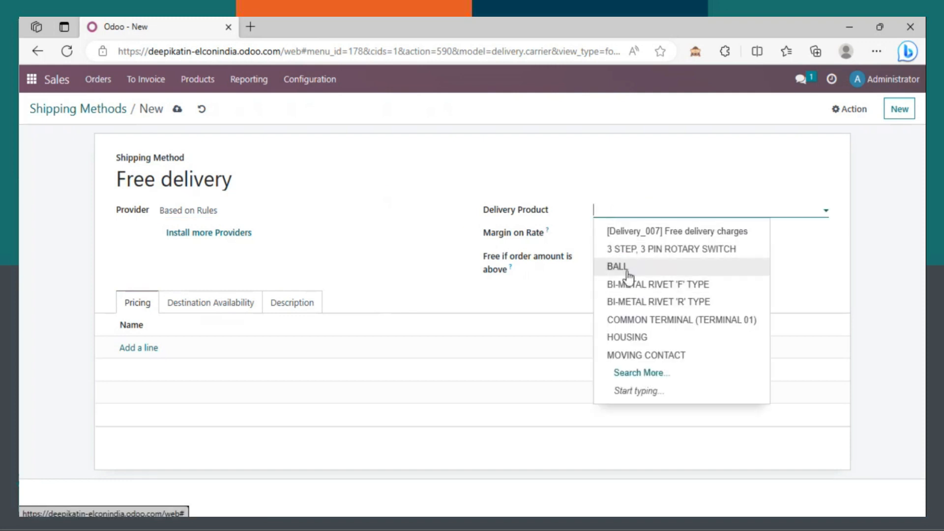
click(628, 272)
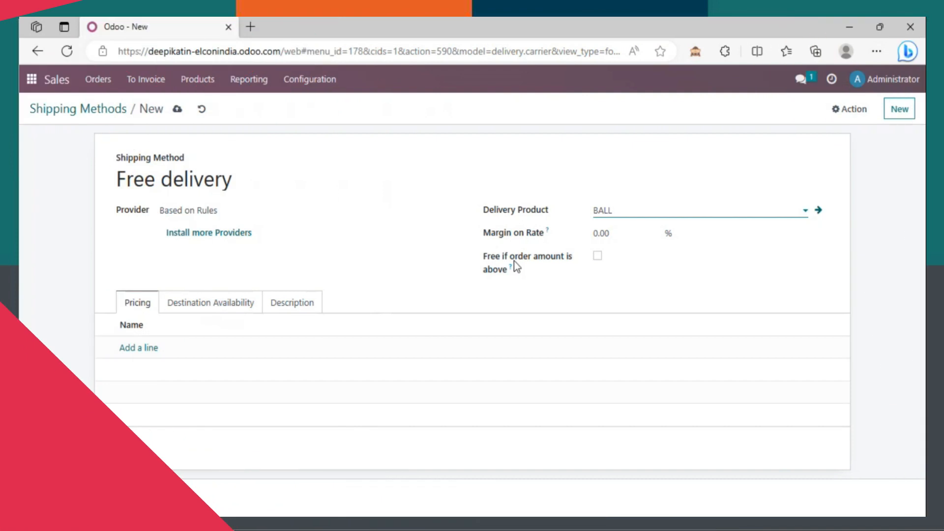
click(600, 261)
click(597, 294)
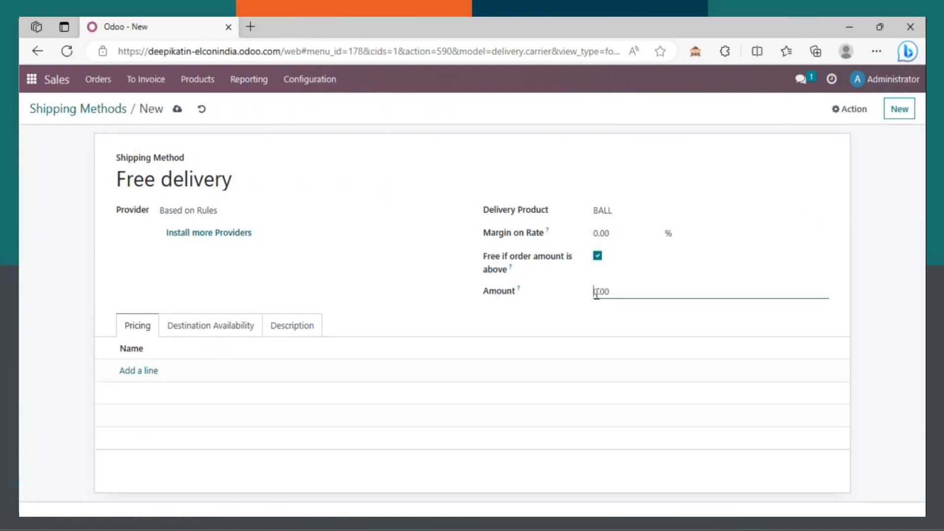
text(200)
click(108, 280)
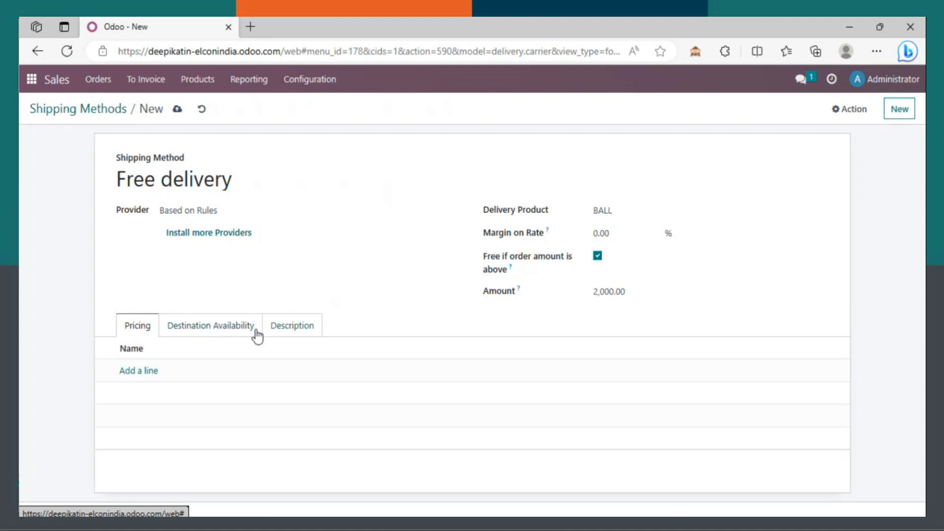
click(136, 373)
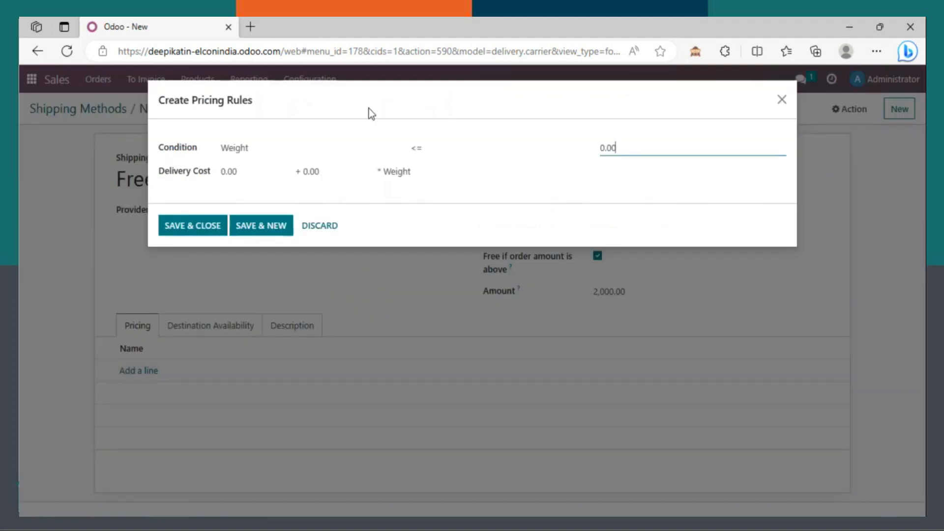
Step: Add the pricing rule: weight >= 5.00 gives a fixed delivery cost of 50.00
click(294, 153)
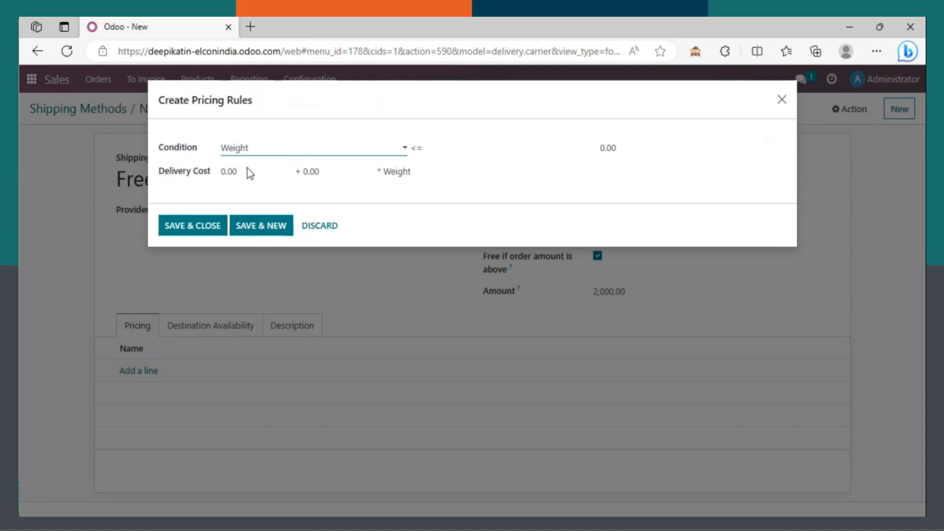
click(434, 153)
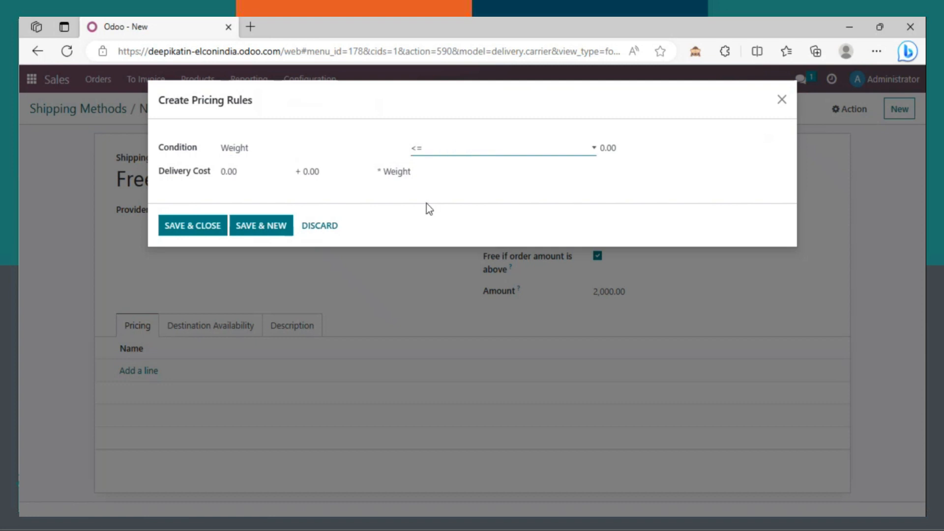
click(610, 149)
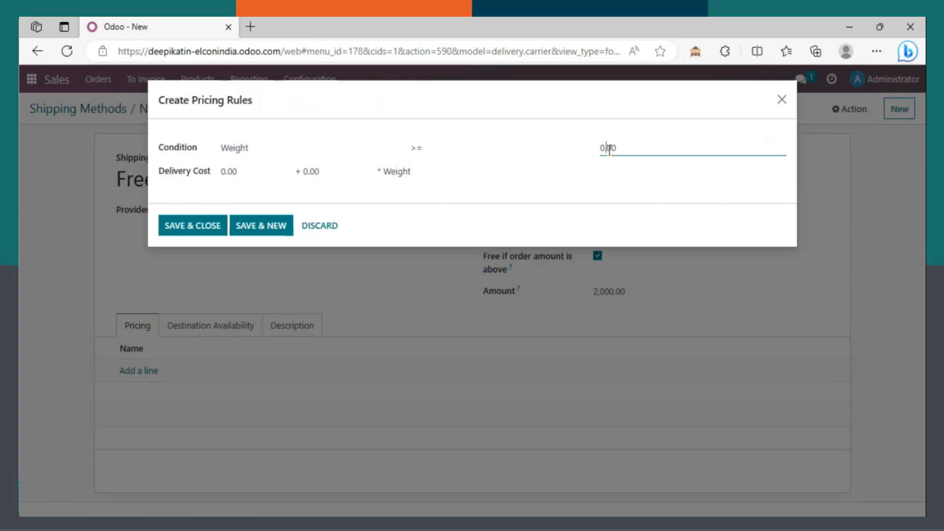
text(5)
key(BackSpace)
text(5)
click(223, 177)
text(50)
key(BackSpace)
click(352, 177)
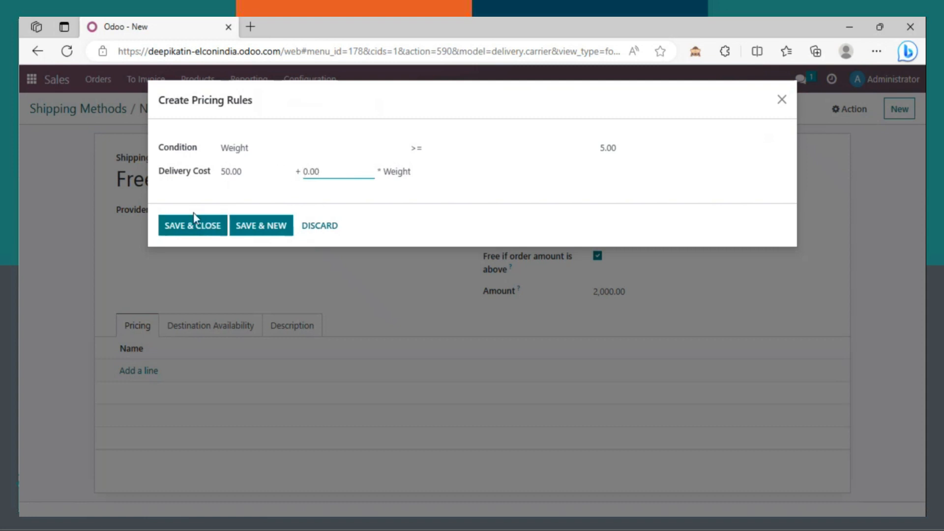
click(184, 227)
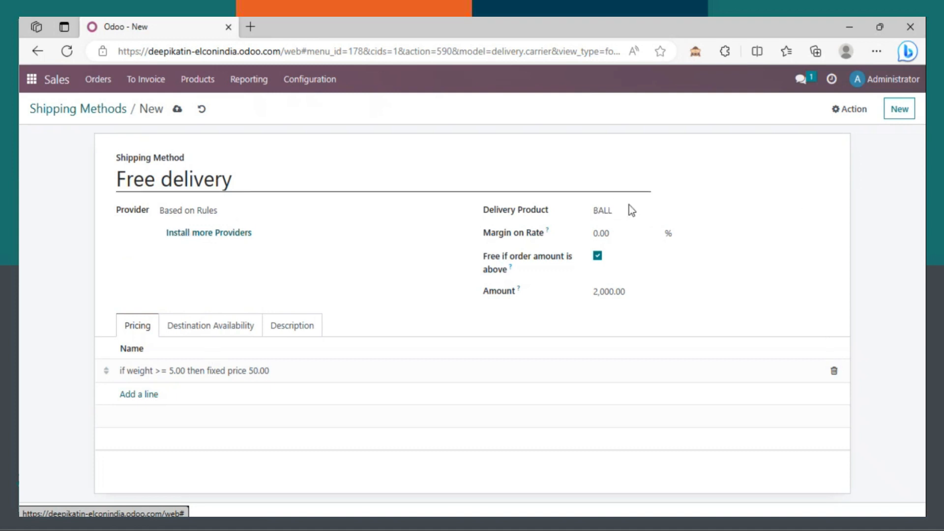
Step: Save the Free delivery method and switch to the Orders > Orders list
click(177, 113)
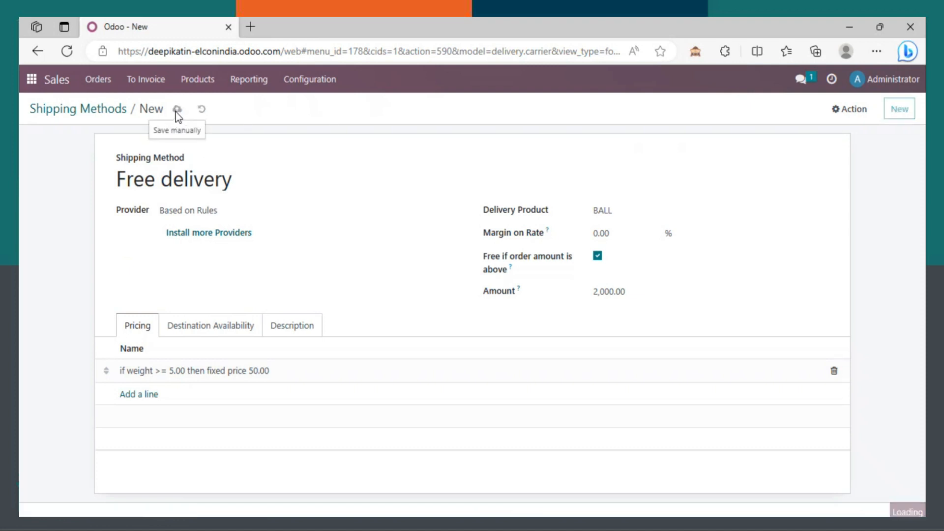
click(104, 83)
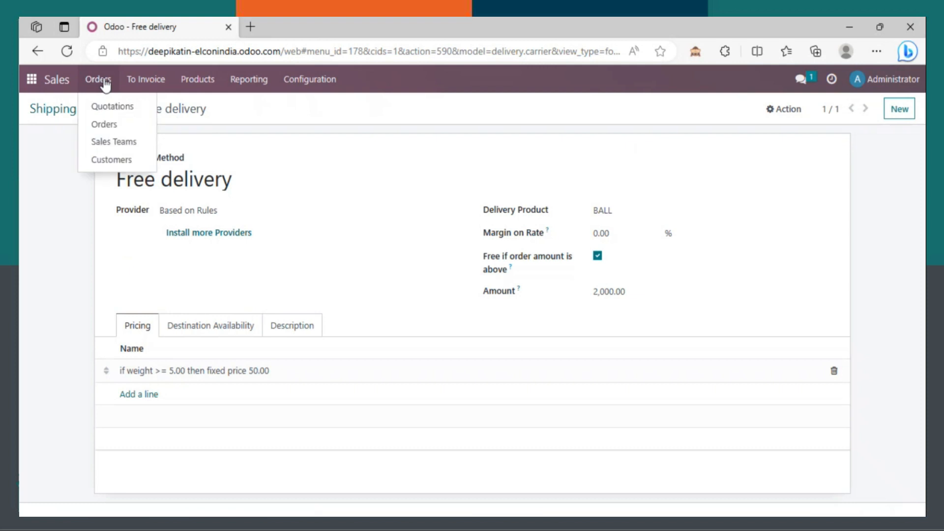
click(115, 125)
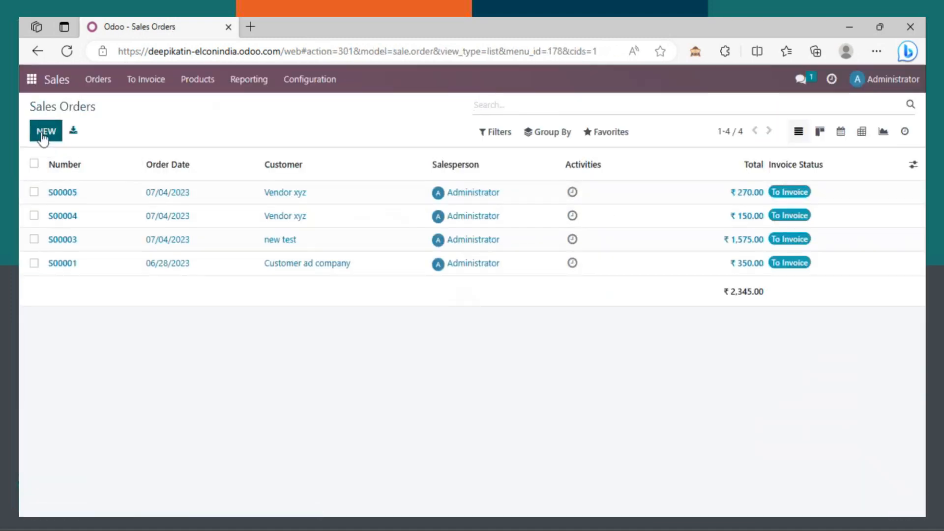
Step: Start a quotation for ABC & co with a BALL line and open BALL's product form
click(45, 132)
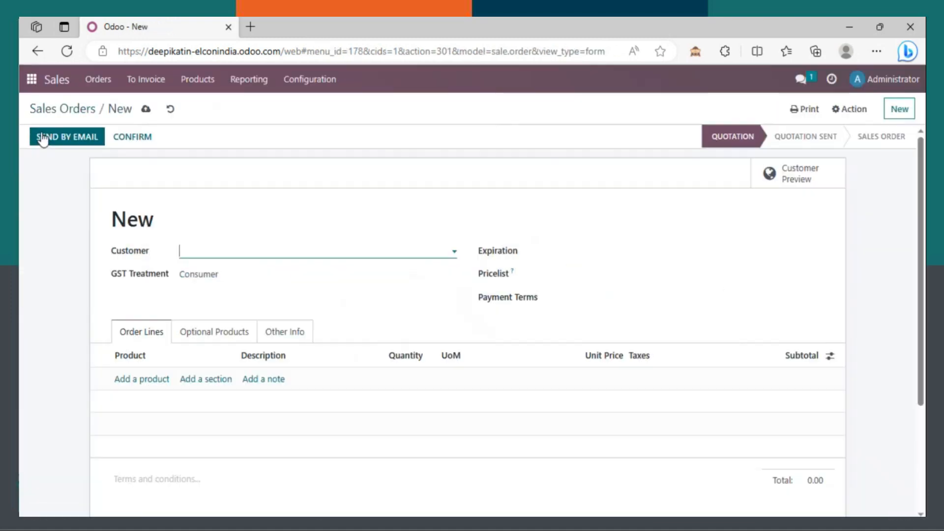
click(276, 250)
click(253, 309)
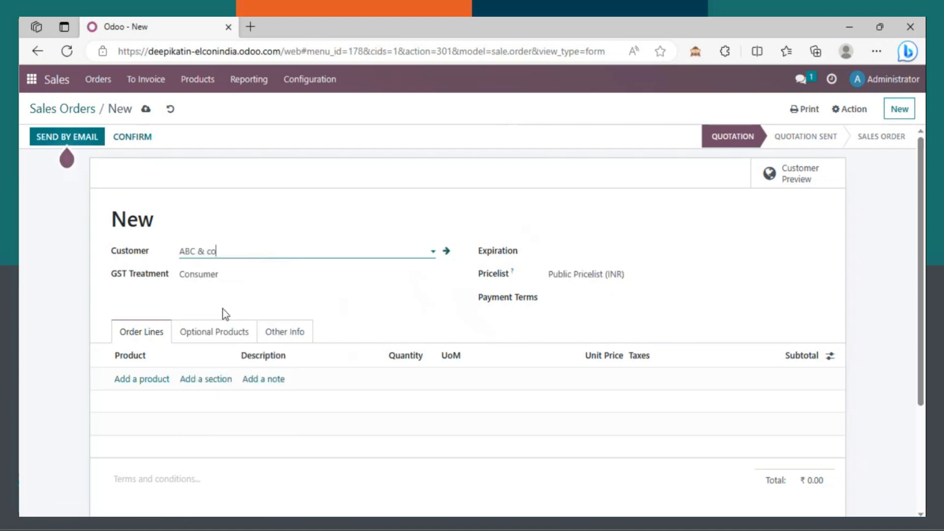
click(141, 379)
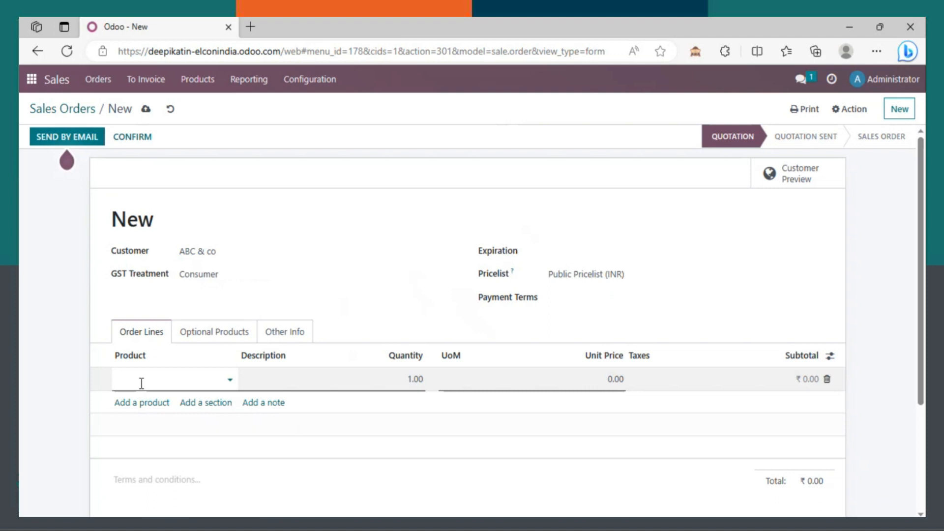
text(ball)
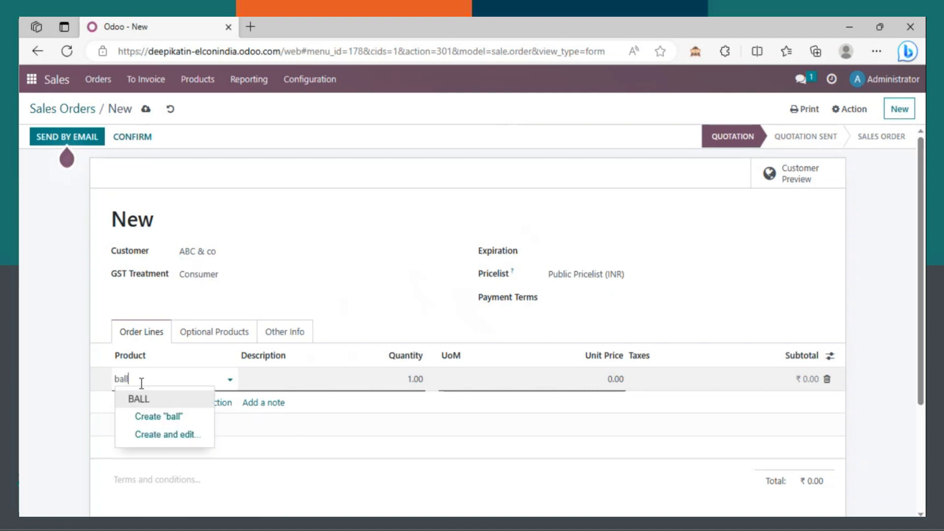
click(139, 399)
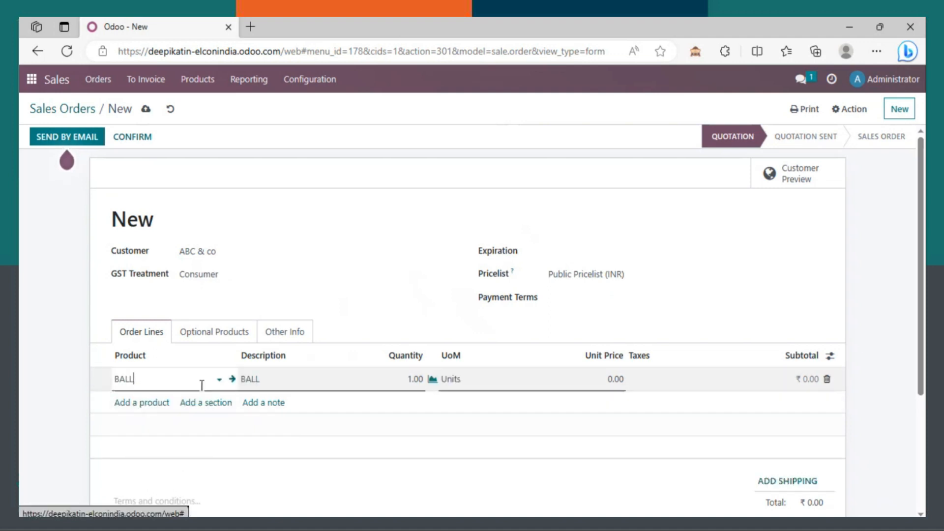
click(232, 380)
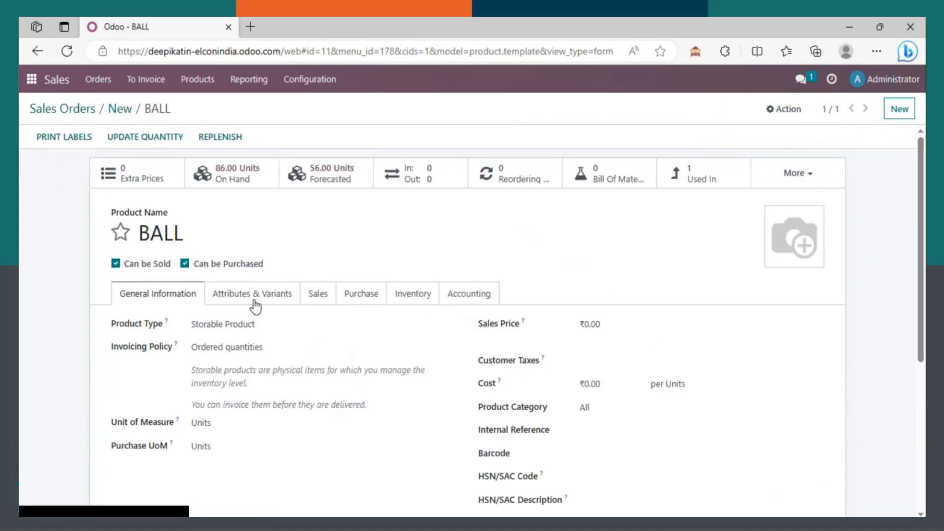
scroll(905, 325, down, 3)
Step: Set the BALL product's Inventory weight to 5.00 kg, save, and return to Sales Orders
scroll(911, 290, up, 2)
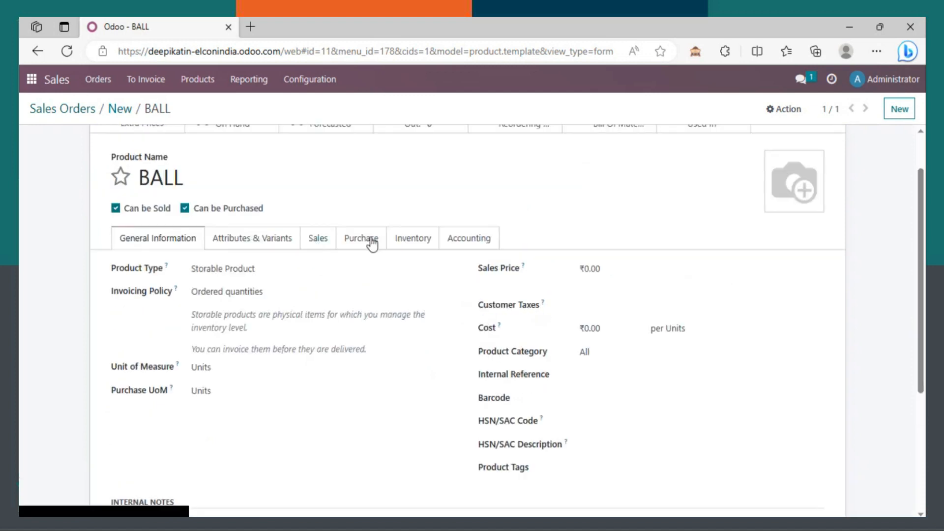
click(421, 245)
click(591, 331)
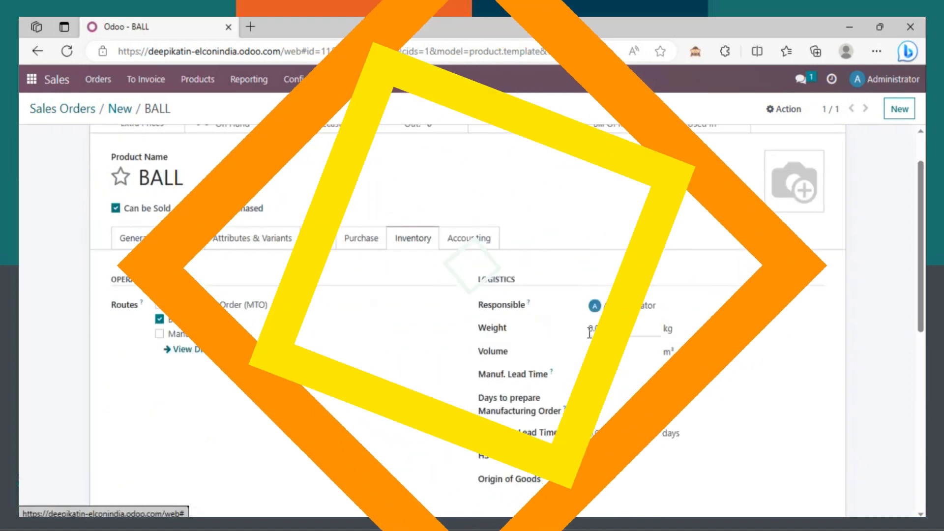
text(5)
key(Tab)
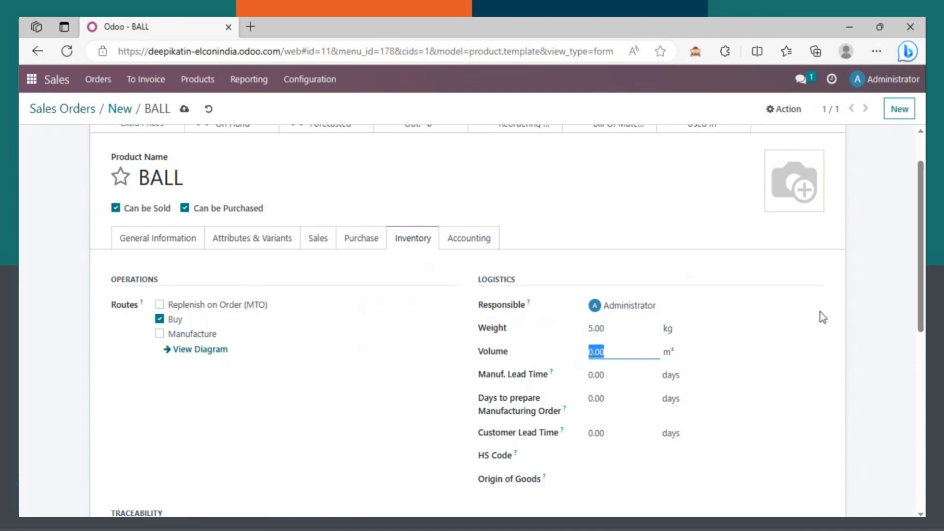
click(185, 113)
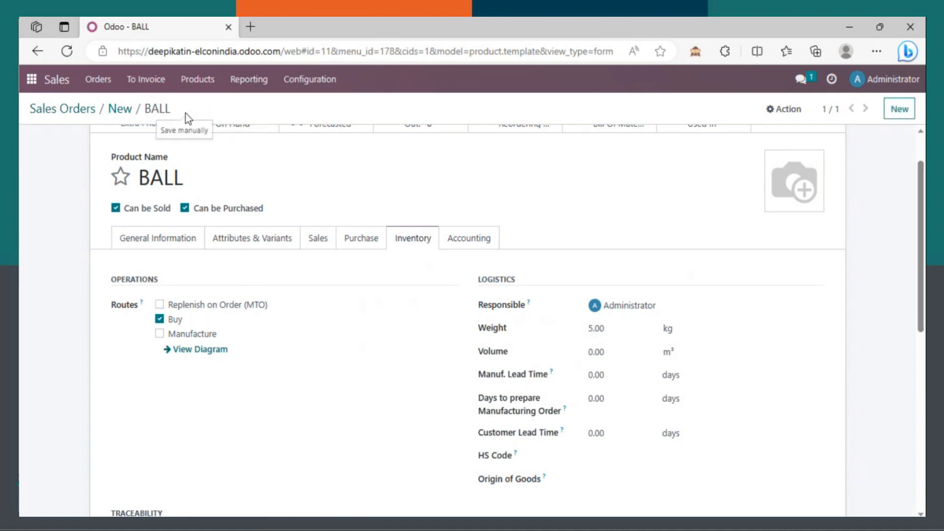
click(59, 115)
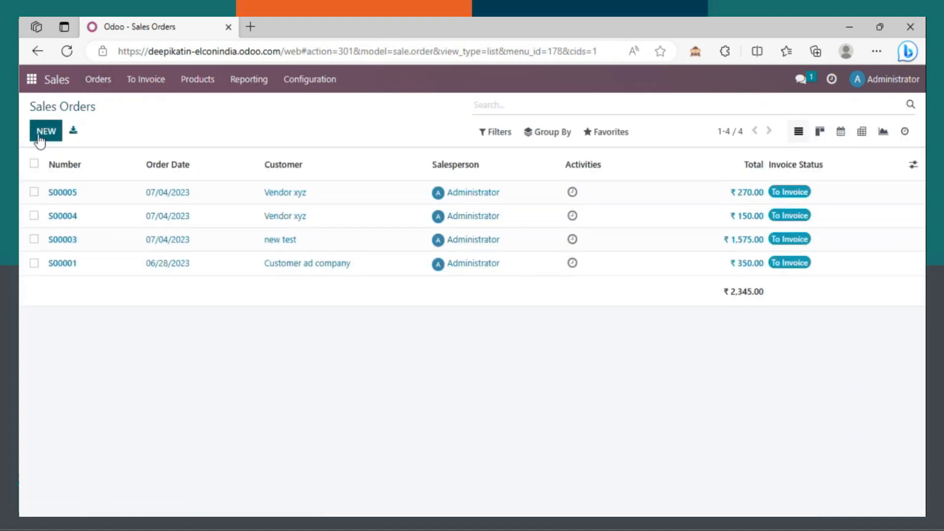
Step: Start a new quotation for customer new test with a BALL product line
click(39, 137)
click(244, 250)
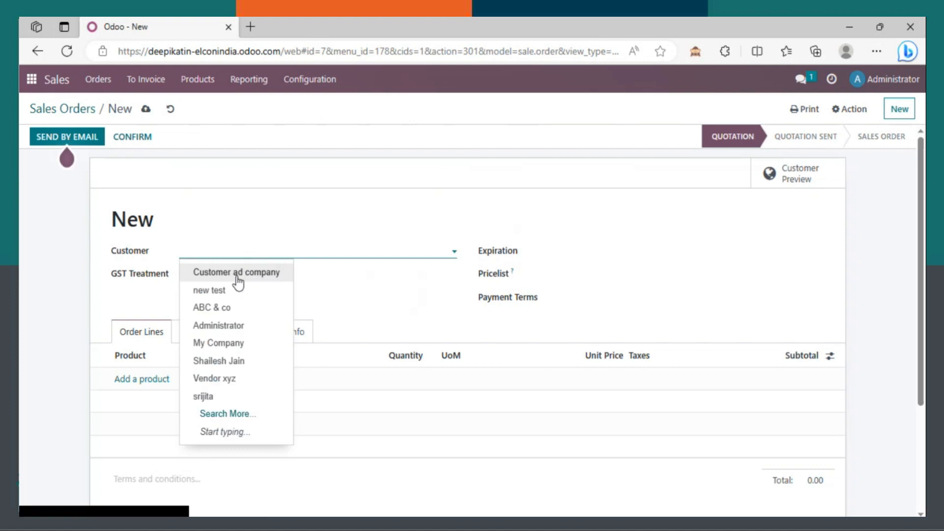
click(210, 290)
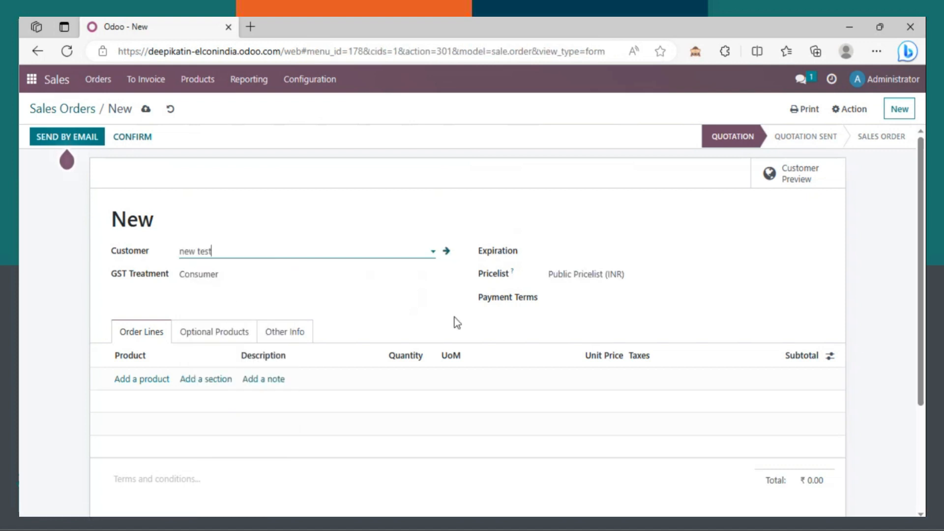
click(134, 380)
text(ball)
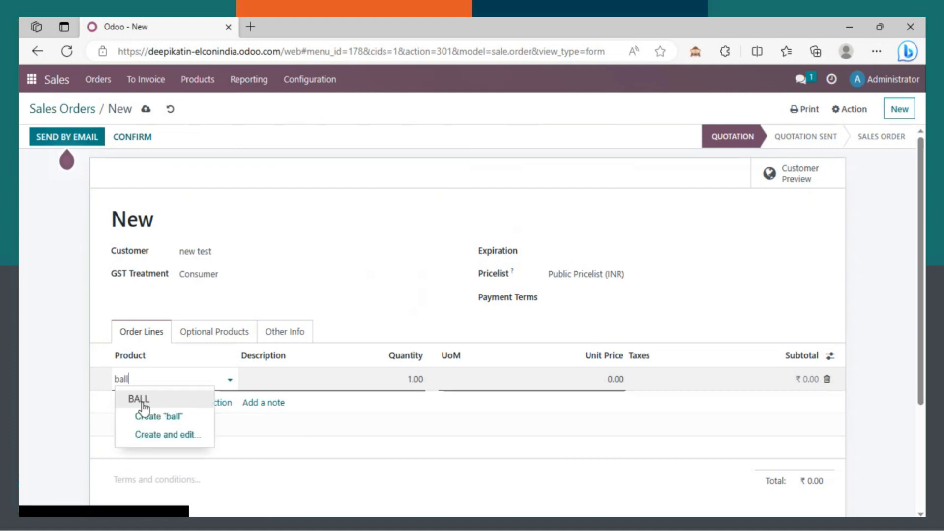
click(142, 398)
Step: Set the BALL line to quantity 5 at unit price 80.00, totalling ₹ 400.00
click(415, 382)
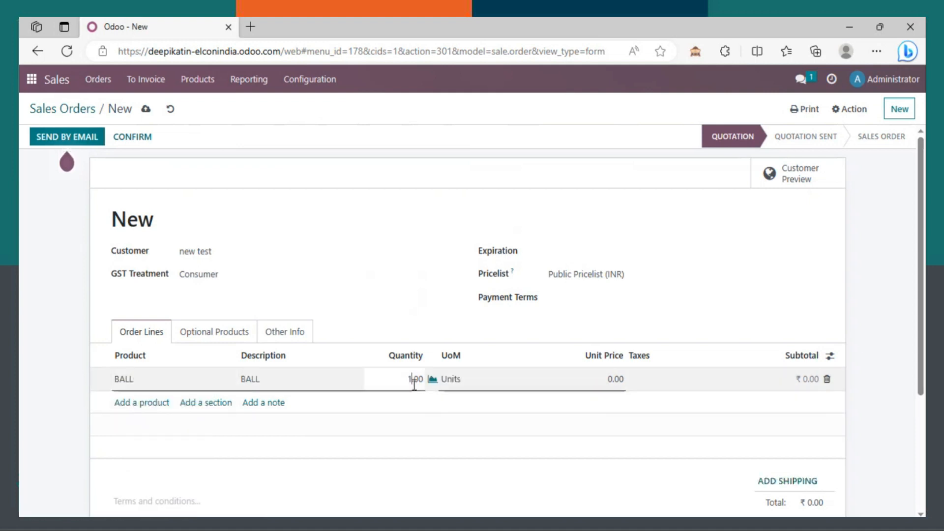
text(5)
key(Tab)
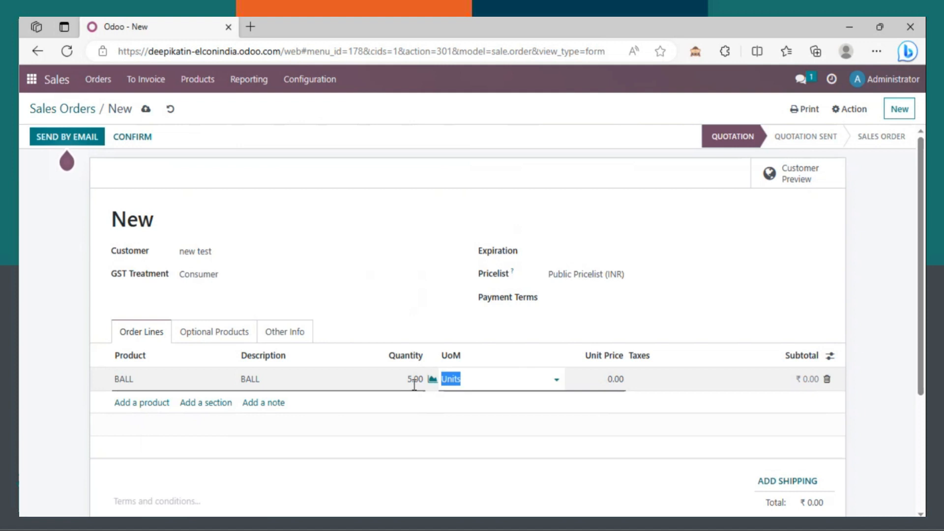
key(Tab)
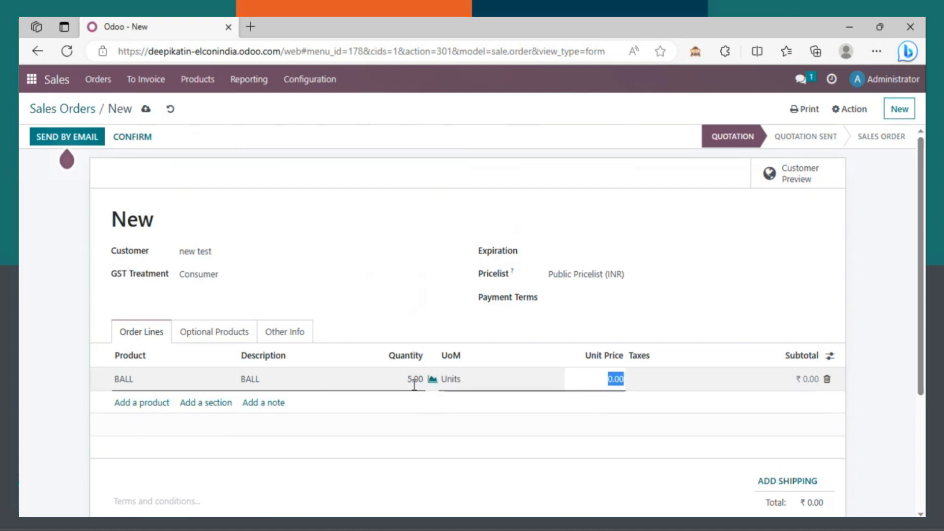
text(80)
key(Tab)
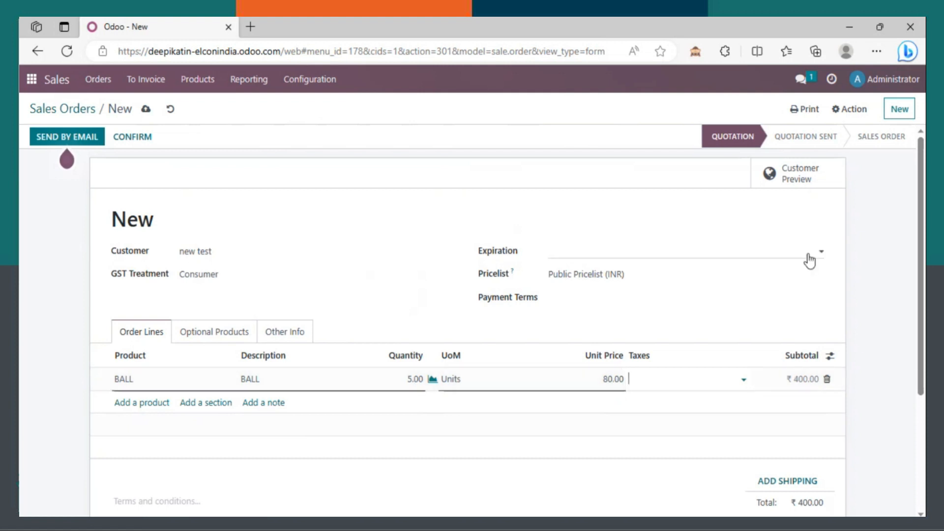
scroll(923, 293, down, 2)
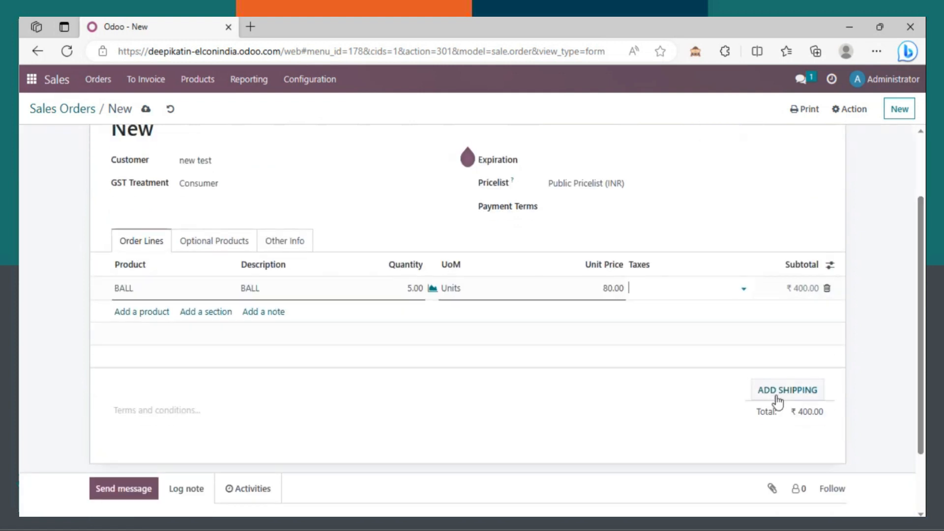
Step: Add the Free delivery shipping method to S00008, charging 50.00 for delivery
click(791, 393)
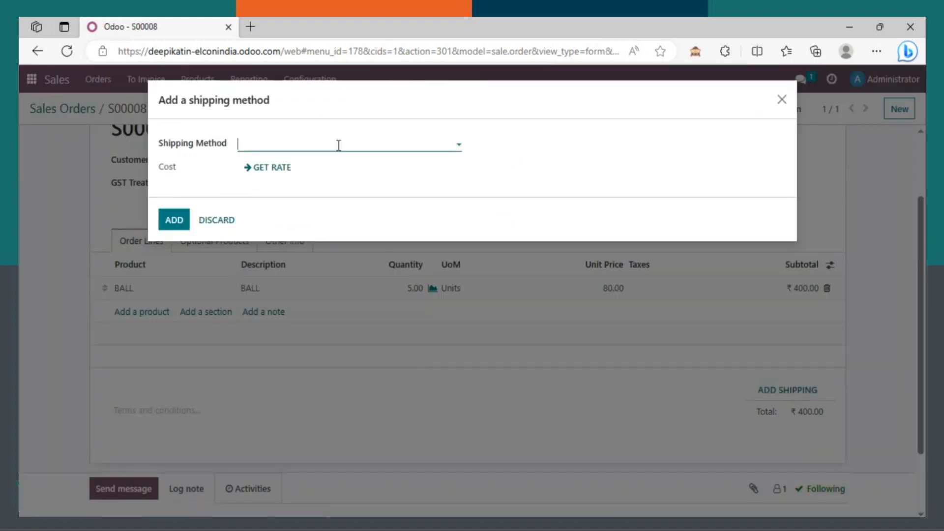
click(338, 146)
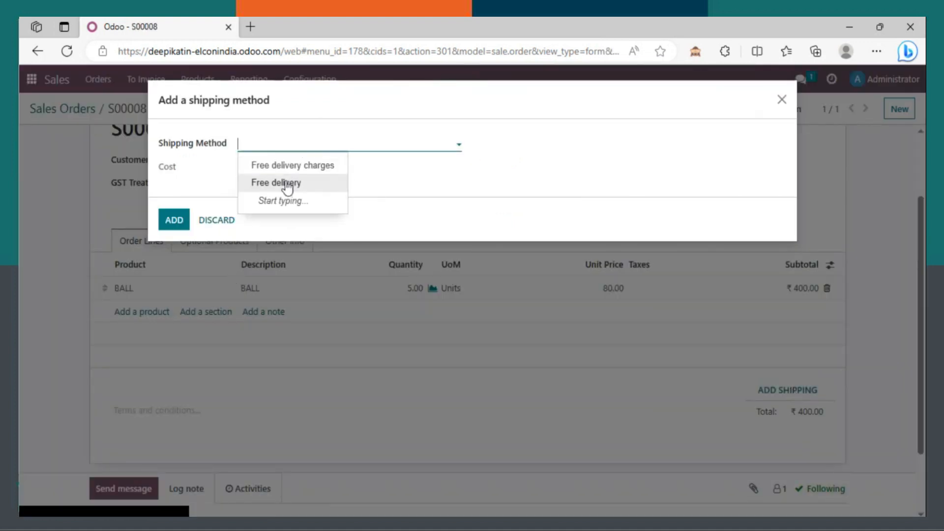
click(173, 221)
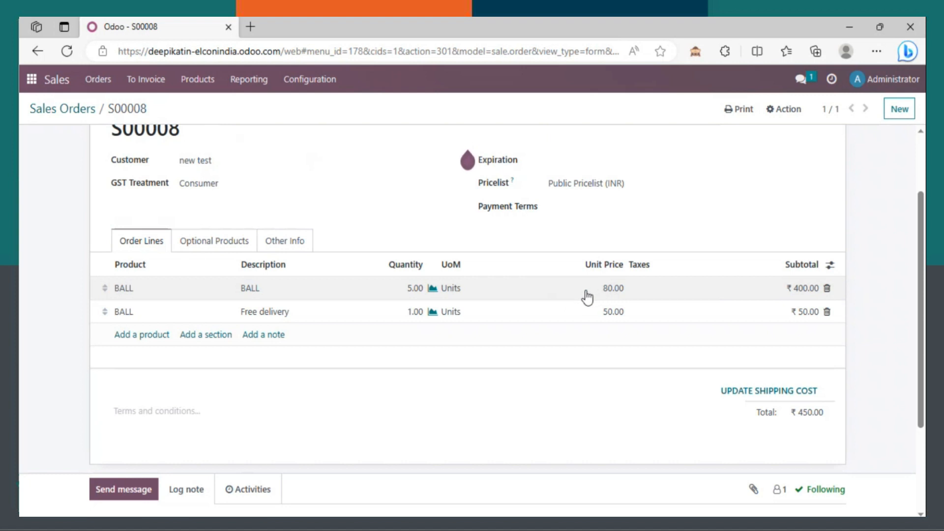
Step: Delete the Free delivery line and change BALL to 50 units at 100.00 (₹ 5,000.00)
click(606, 295)
click(827, 312)
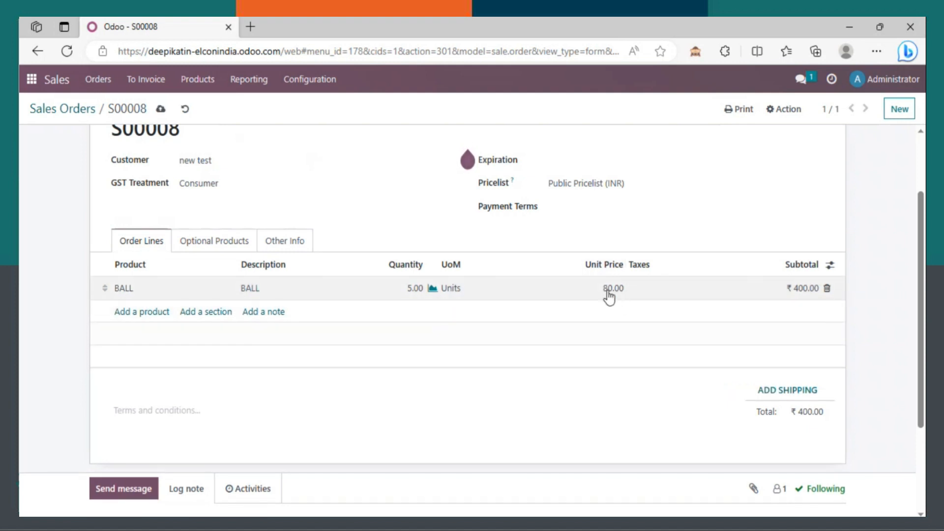
click(405, 295)
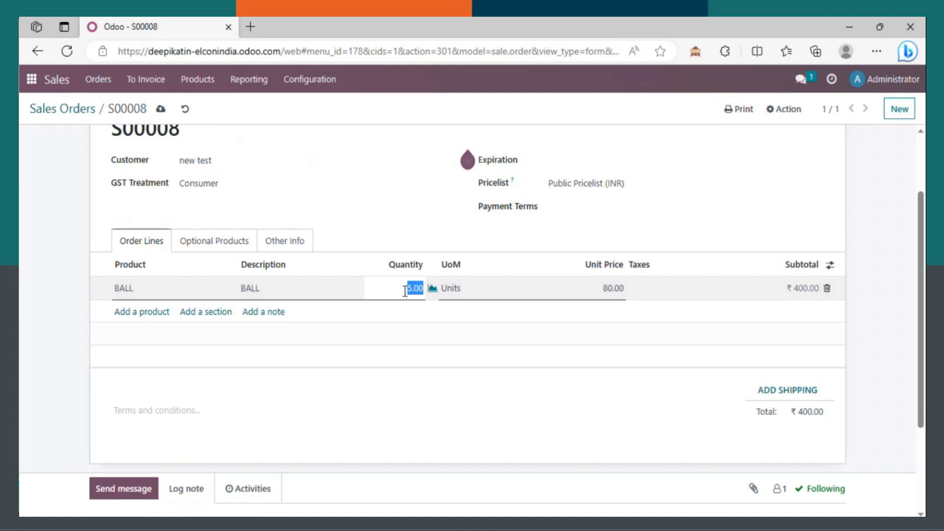
text(50)
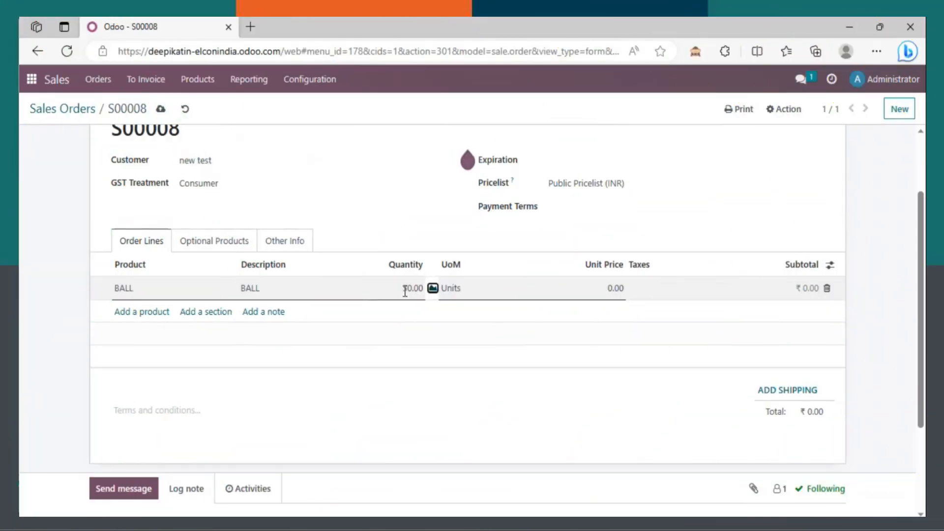
click(580, 288)
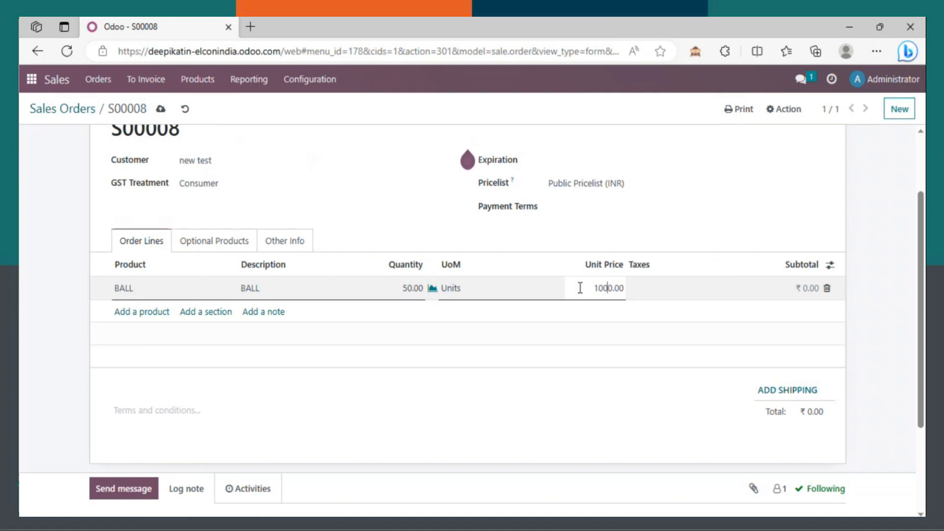
text(100)
key(Tab)
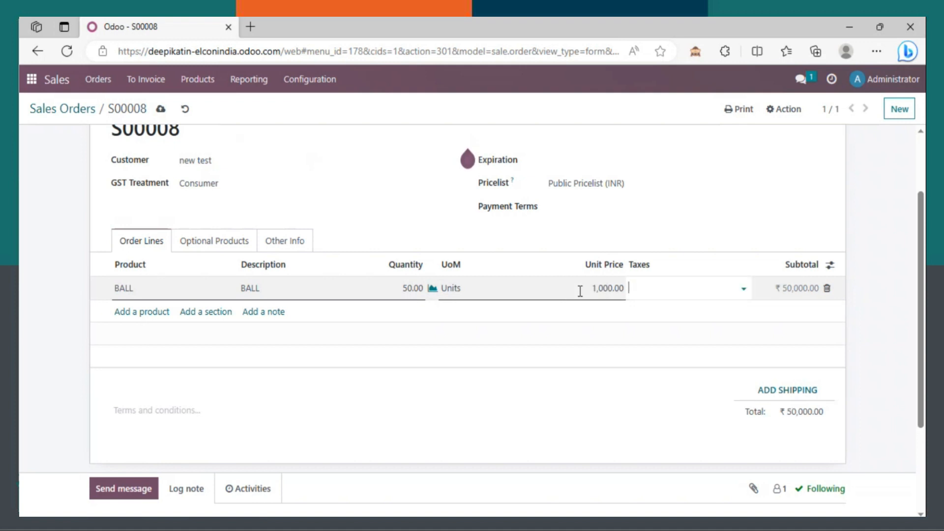
click(613, 289)
key(Tab)
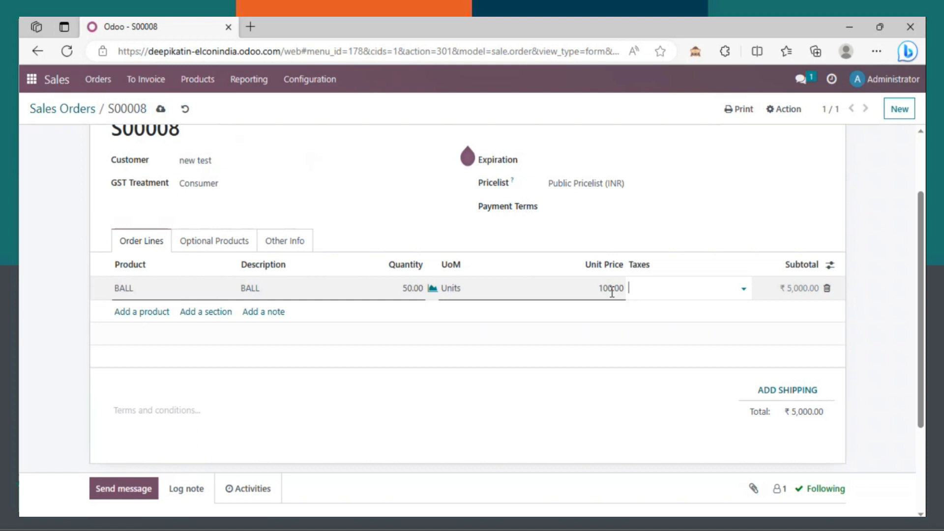
click(785, 391)
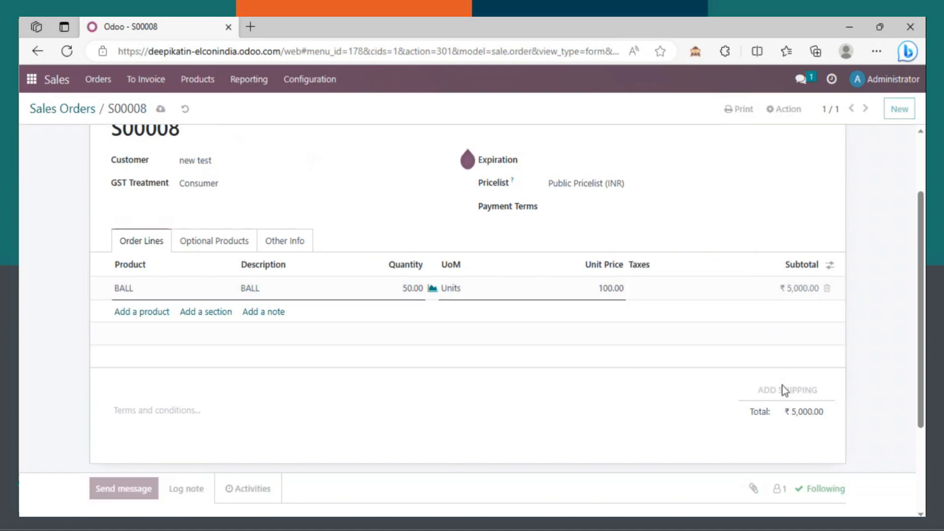
Step: Add Free delivery as the shipping method, now costing 0.00 above the 2,000.00 threshold
click(256, 143)
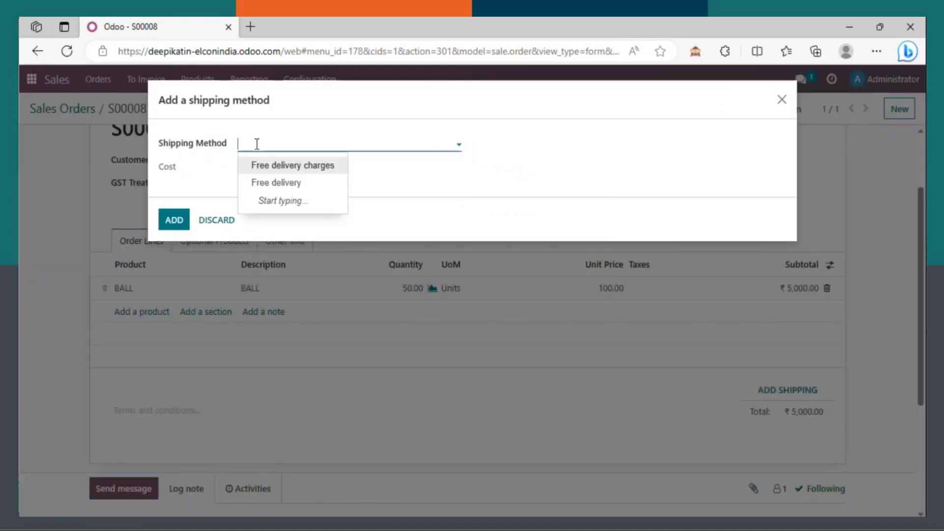
click(268, 184)
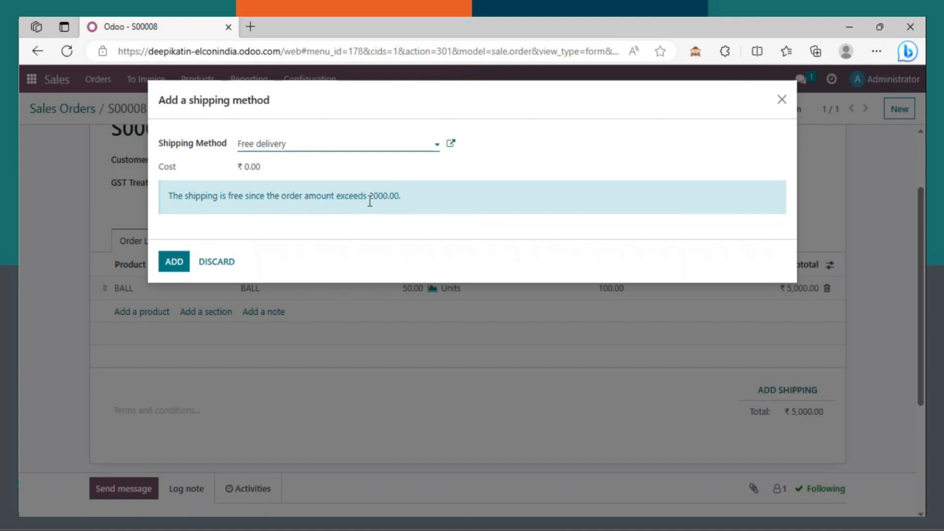
click(172, 267)
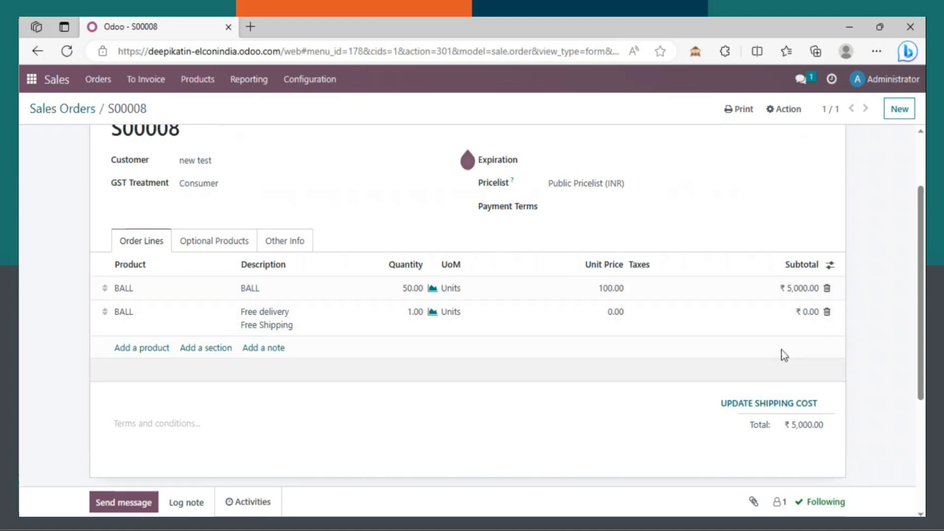
drag(919, 317, 923, 185)
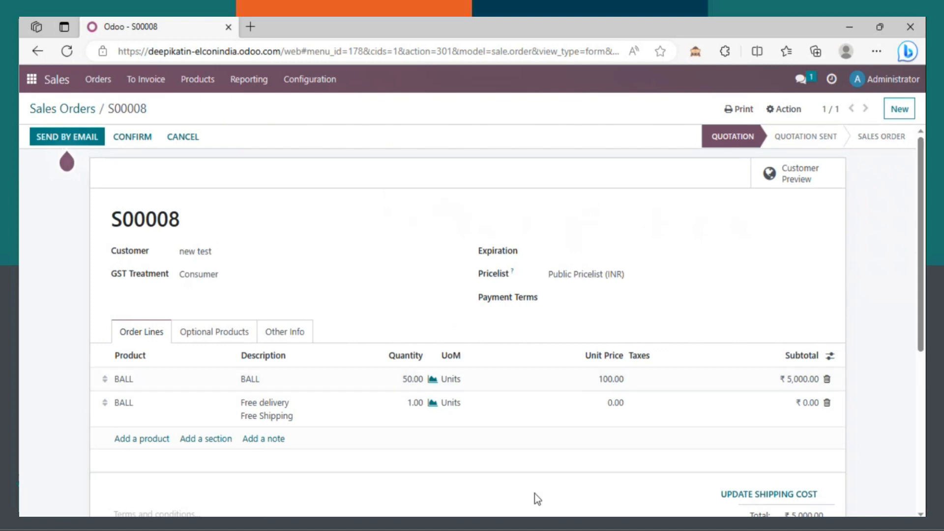
click(537, 523)
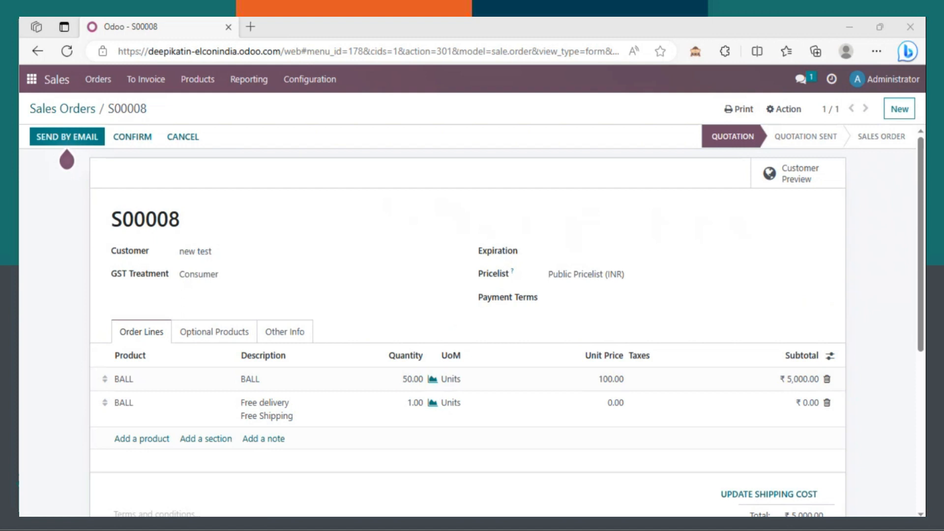
click(896, 367)
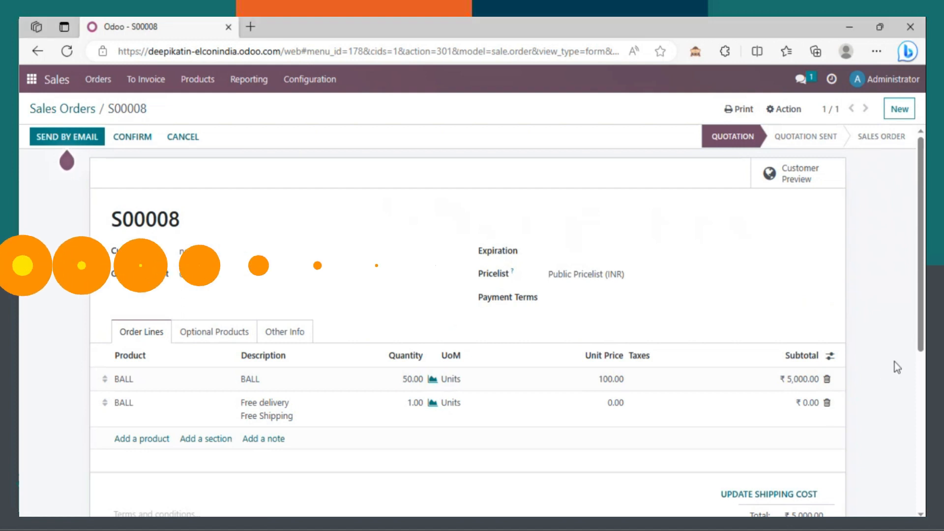